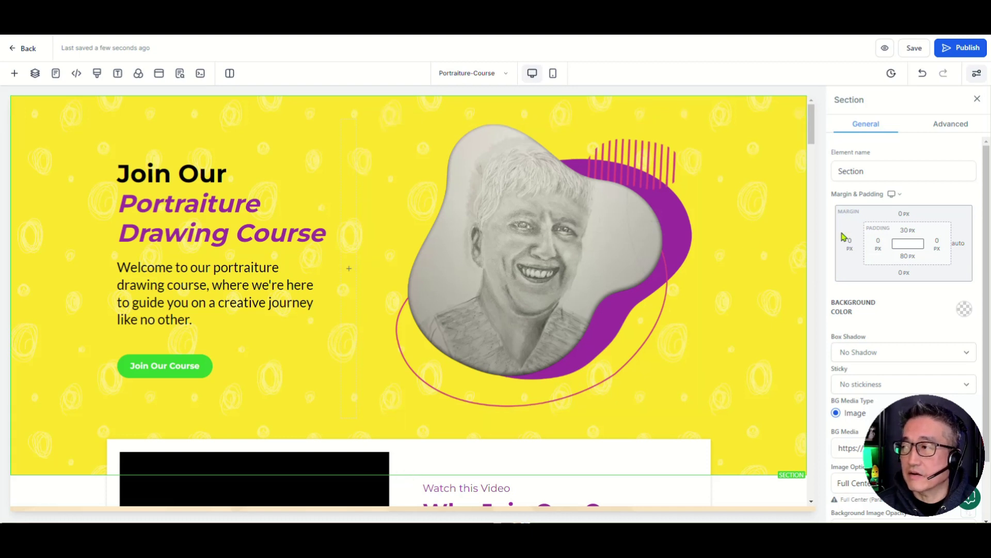
# Change the hero section's desktop right margin from auto to the 40 px preset.
pyautogui.click(958, 244)
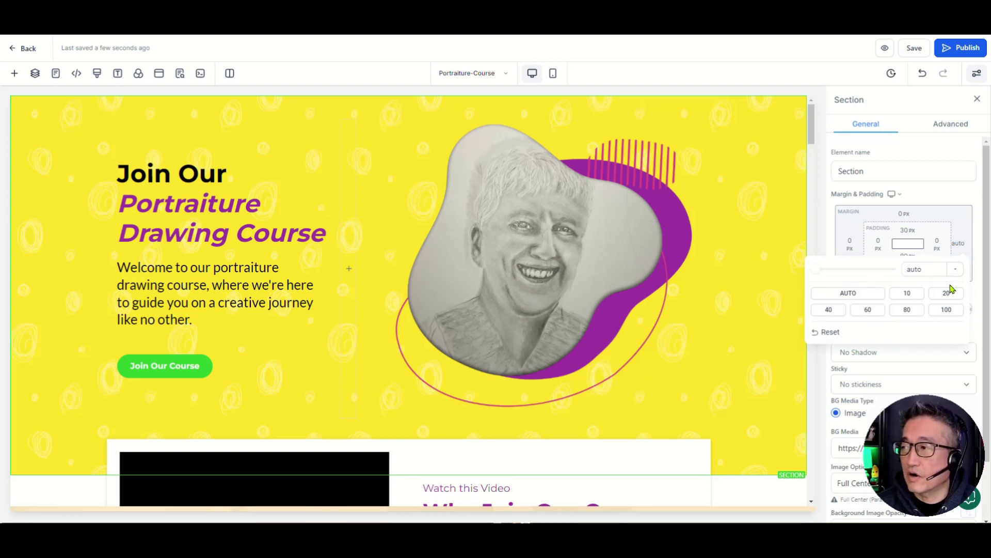
pyautogui.click(829, 310)
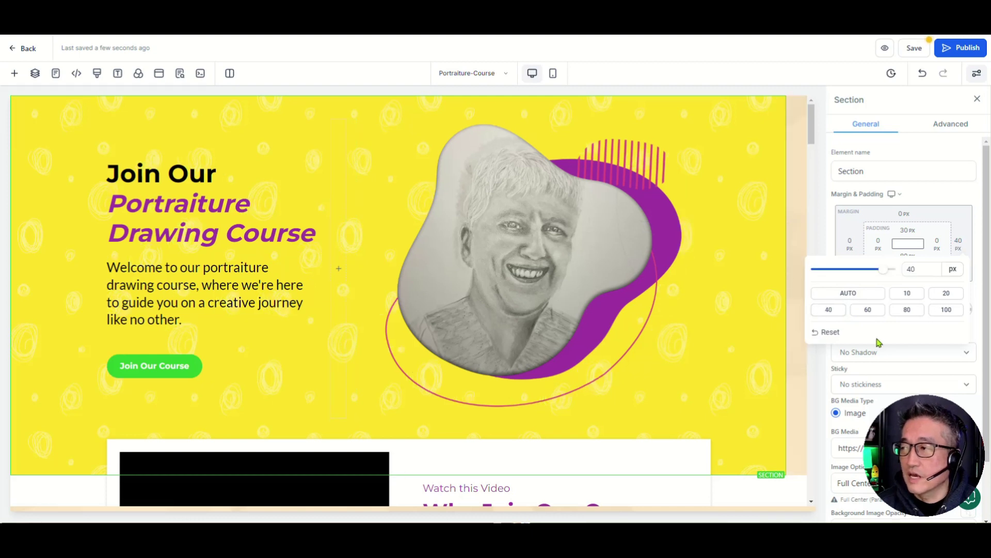
pyautogui.click(899, 354)
pyautogui.click(901, 329)
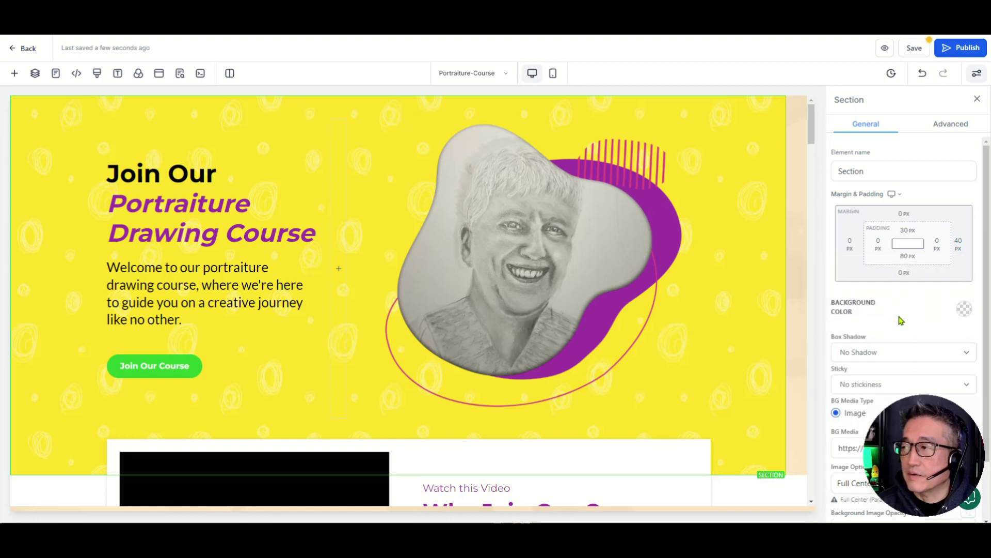
pyautogui.click(893, 195)
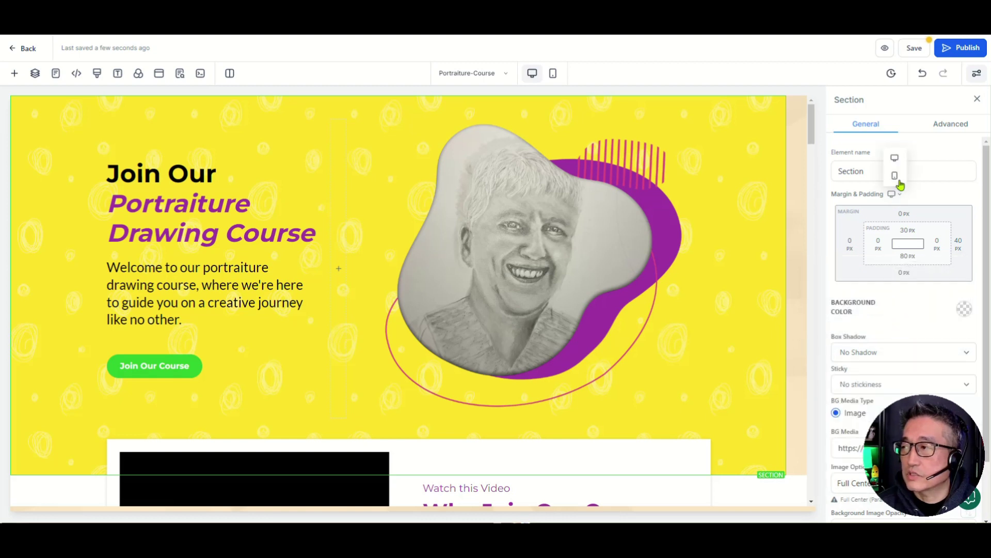
# On mobile, set the hero section's right padding to 40 px, then return to desktop.
pyautogui.click(897, 177)
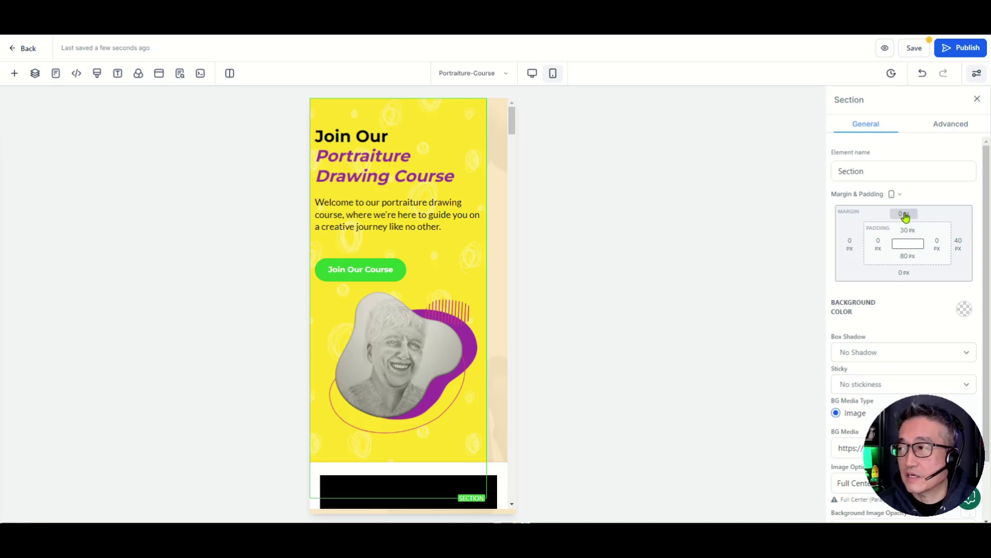
pyautogui.click(936, 247)
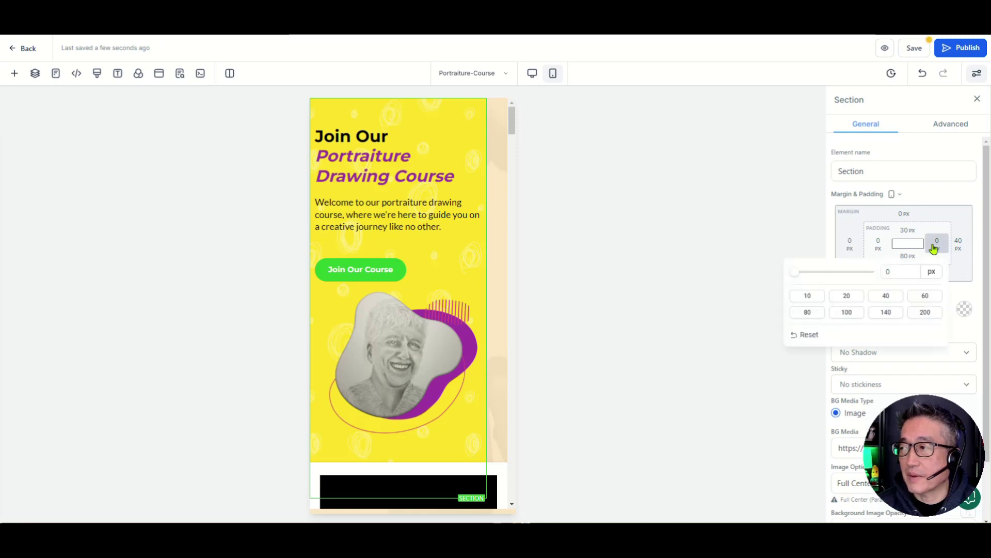
pyautogui.click(925, 300)
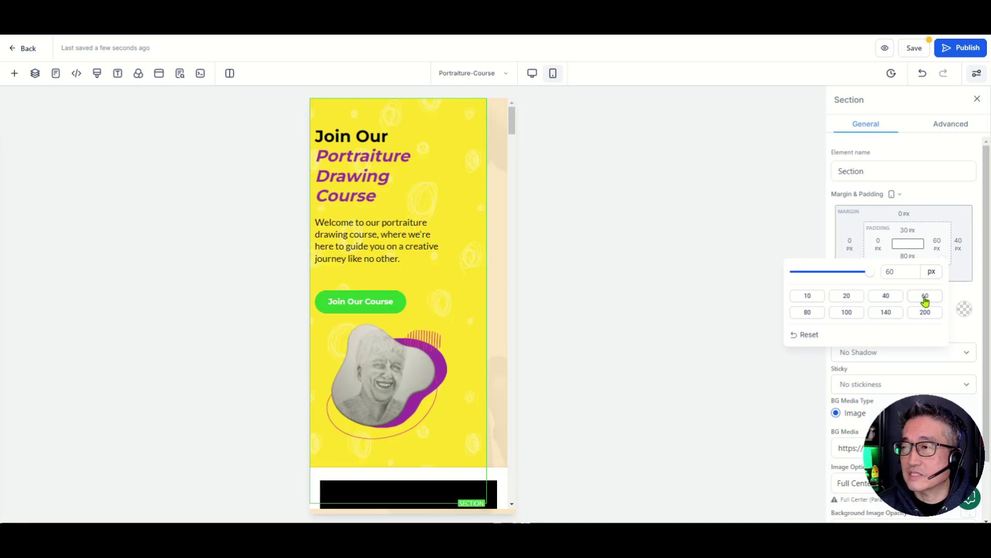
pyautogui.click(887, 297)
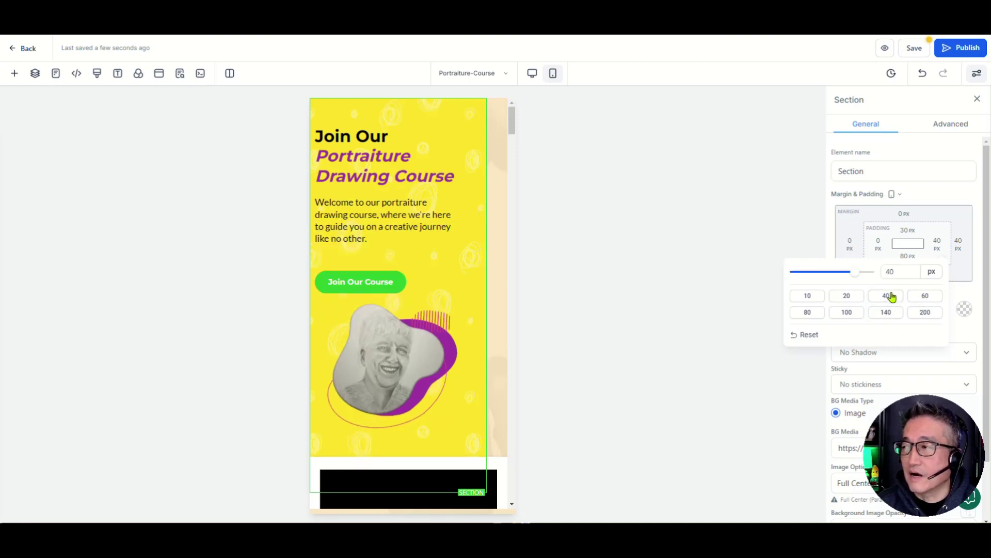
pyautogui.click(921, 192)
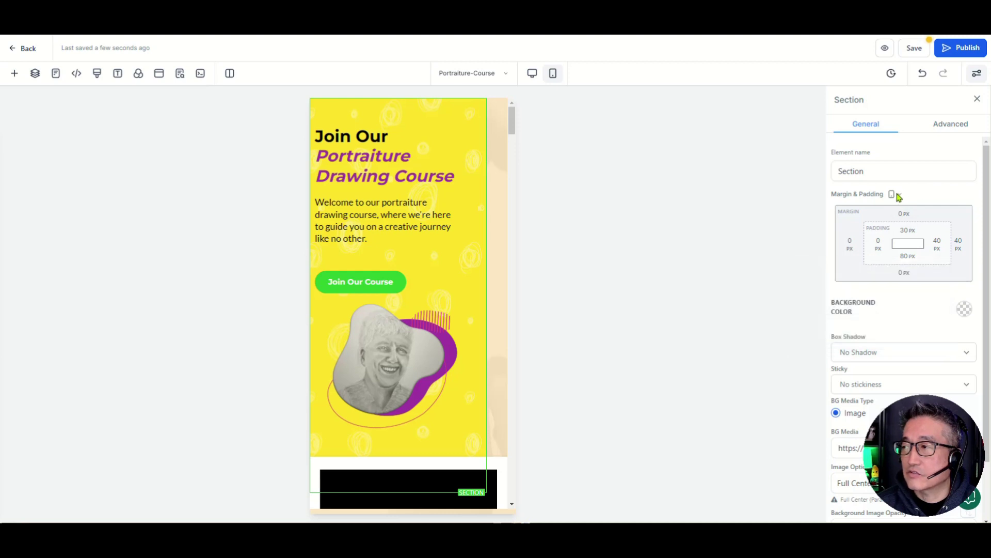
pyautogui.click(899, 195)
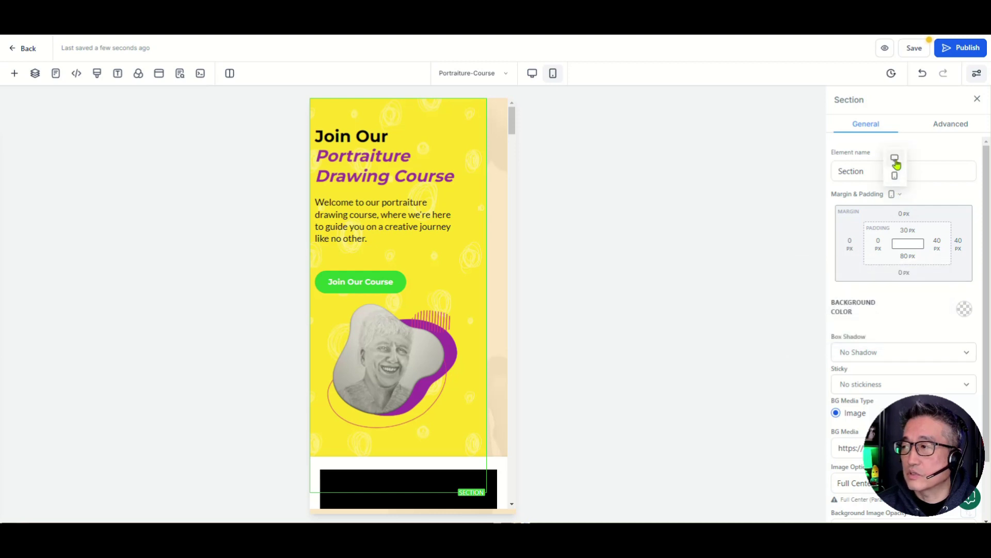
pyautogui.click(896, 160)
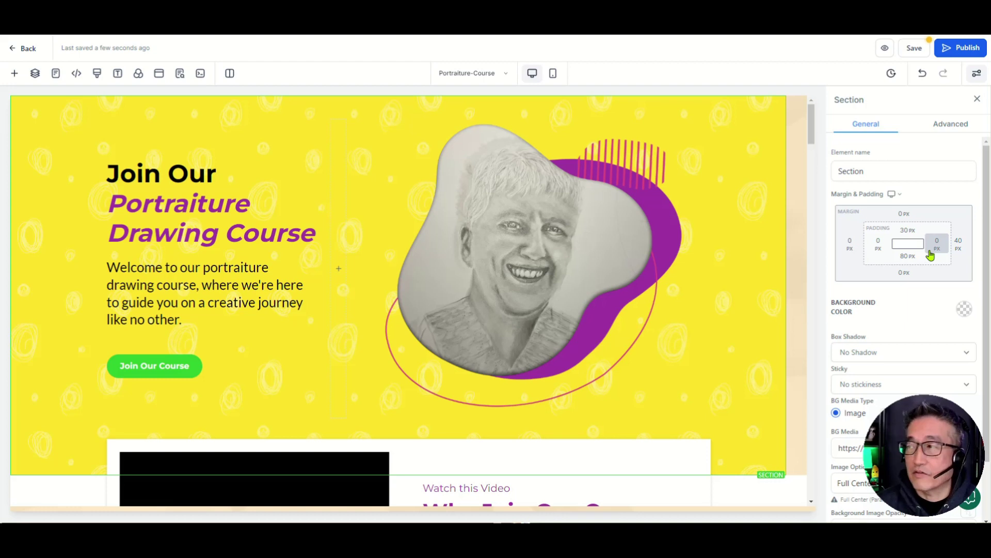
# Switch to mobile and set the hero section's right padding from 40 px to 0 px.
pyautogui.click(892, 198)
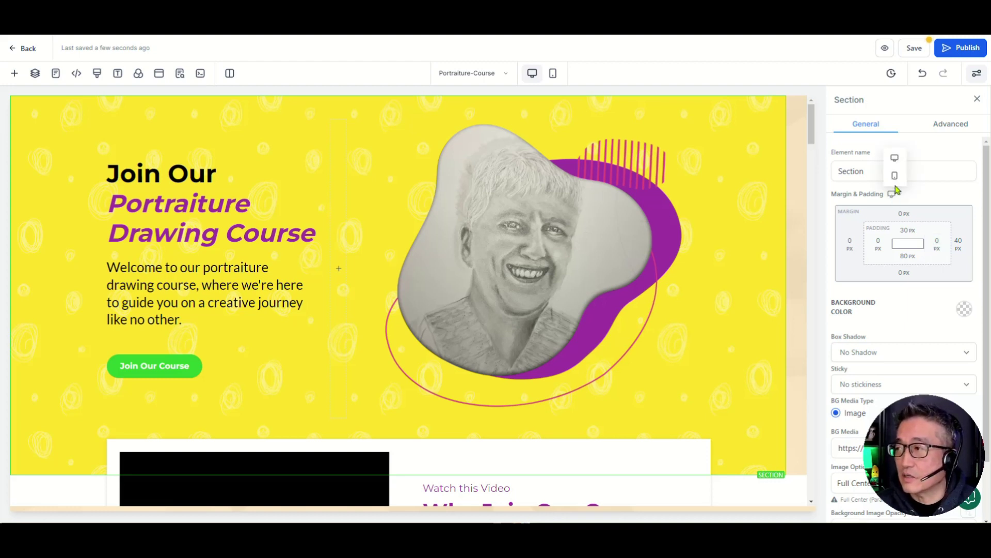
pyautogui.click(892, 155)
pyautogui.click(935, 250)
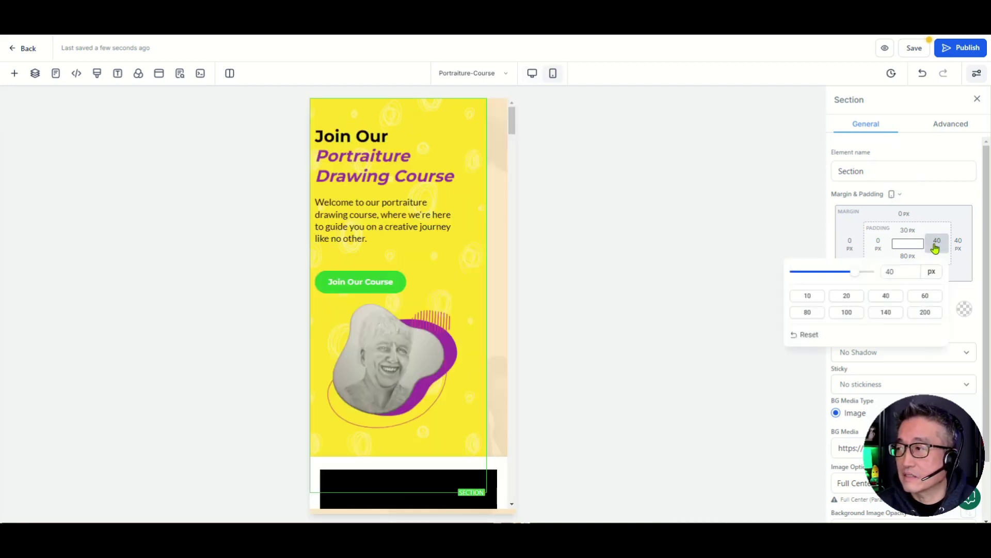
pyautogui.doubleClick(894, 270)
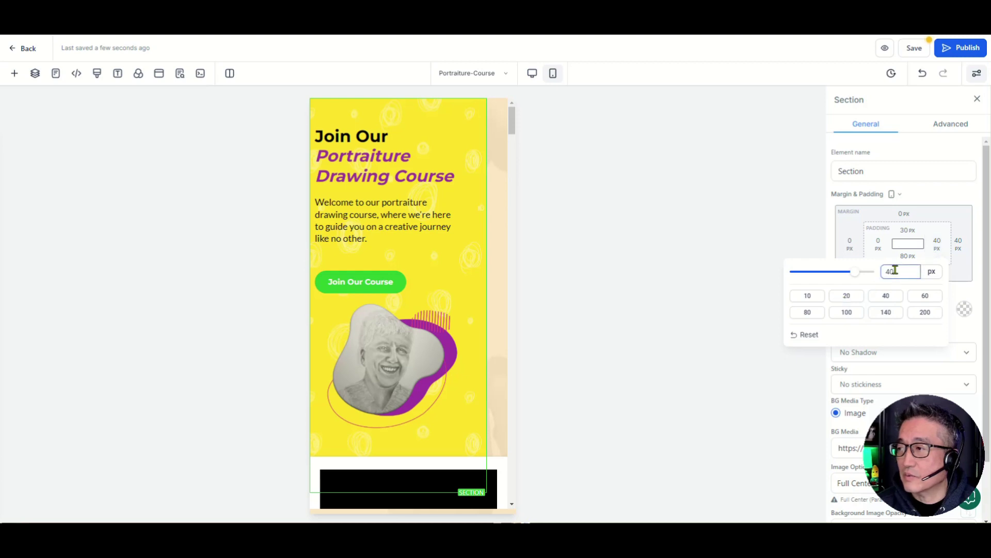
pyautogui.write('0')
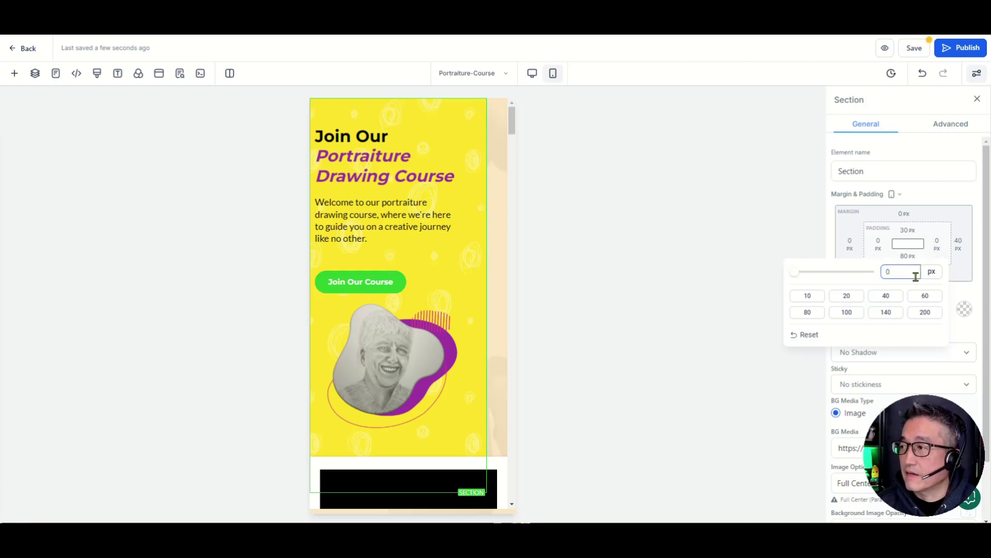
pyautogui.click(958, 294)
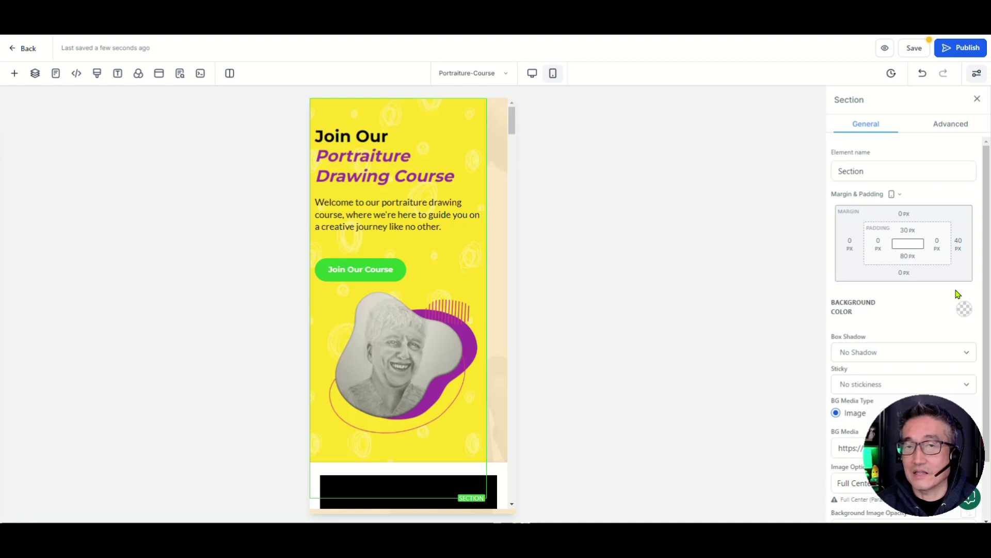
# Change the hero section's mobile right margin from 40 px to 0 px.
pyautogui.click(959, 244)
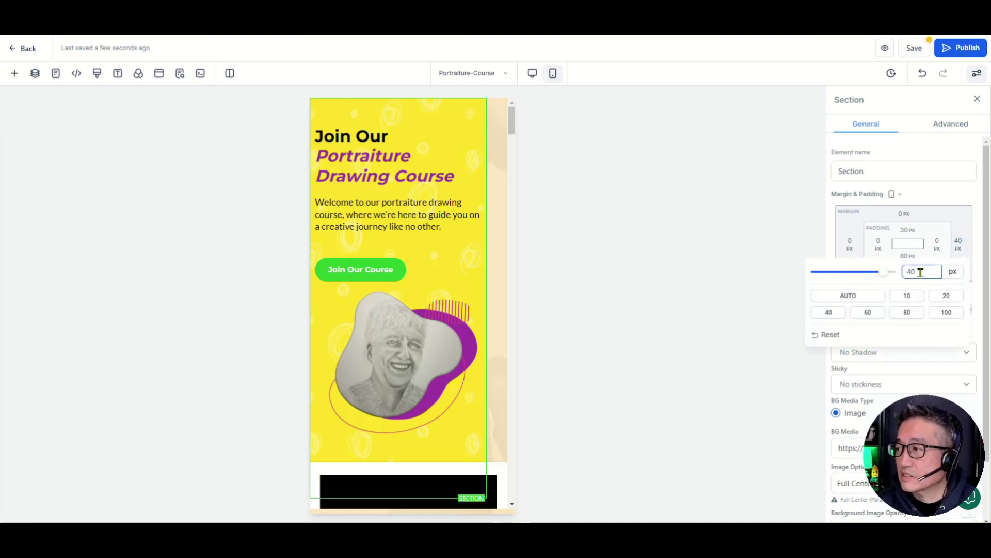
pyautogui.doubleClick(921, 272)
pyautogui.write('0')
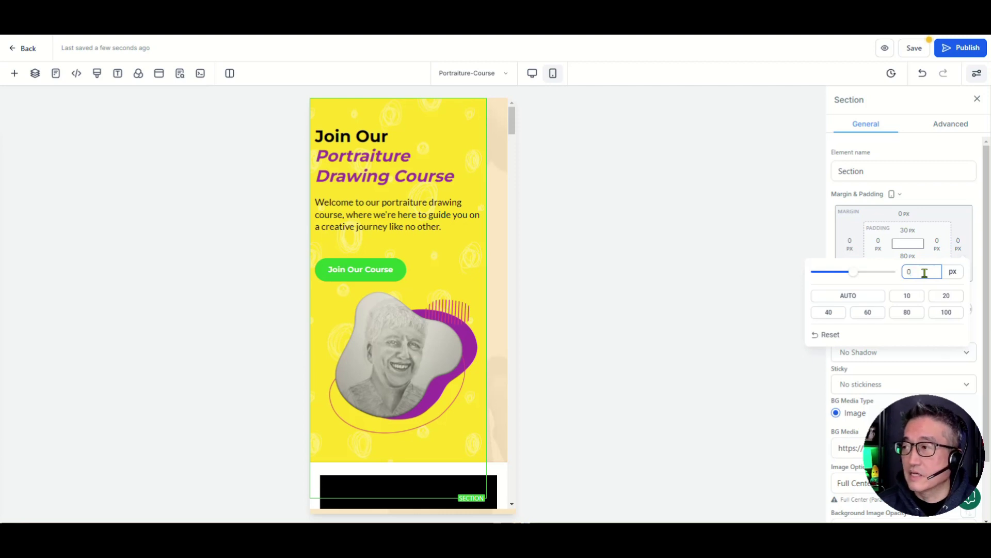
pyautogui.click(921, 353)
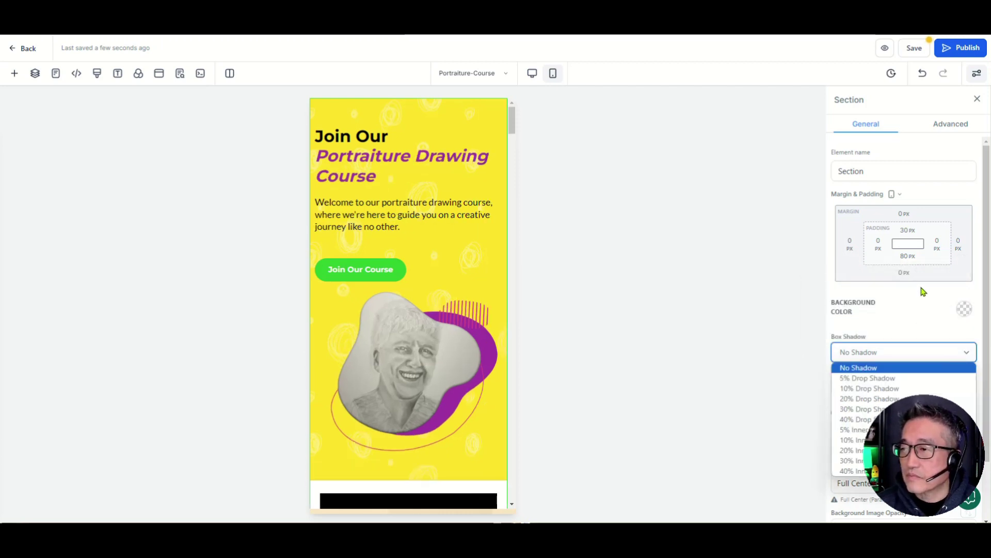
# Pull the hero section up with a -25 px mobile top margin, then switch to desktop.
pyautogui.click(905, 215)
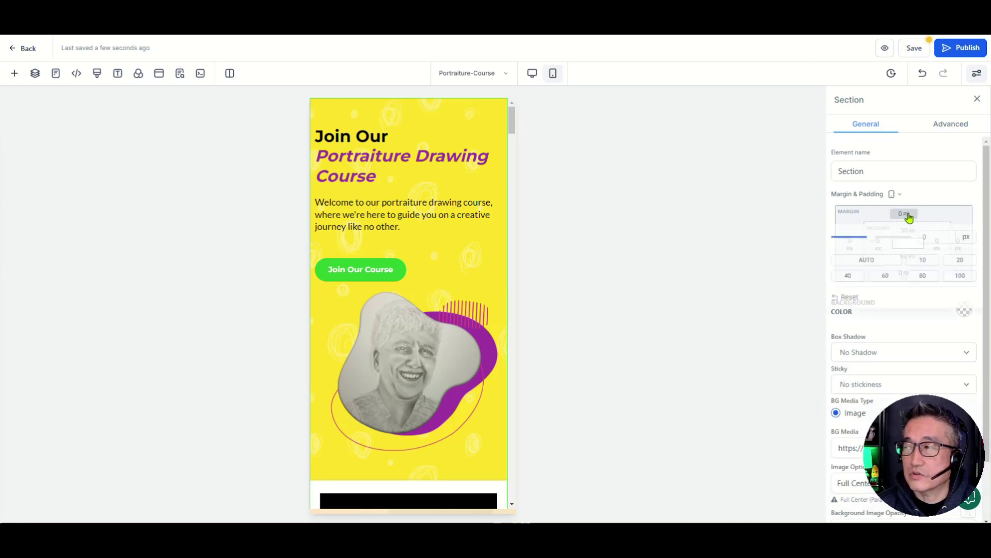
pyautogui.moveTo(869, 241); pyautogui.dragTo(847, 240)
pyautogui.doubleClick(946, 238)
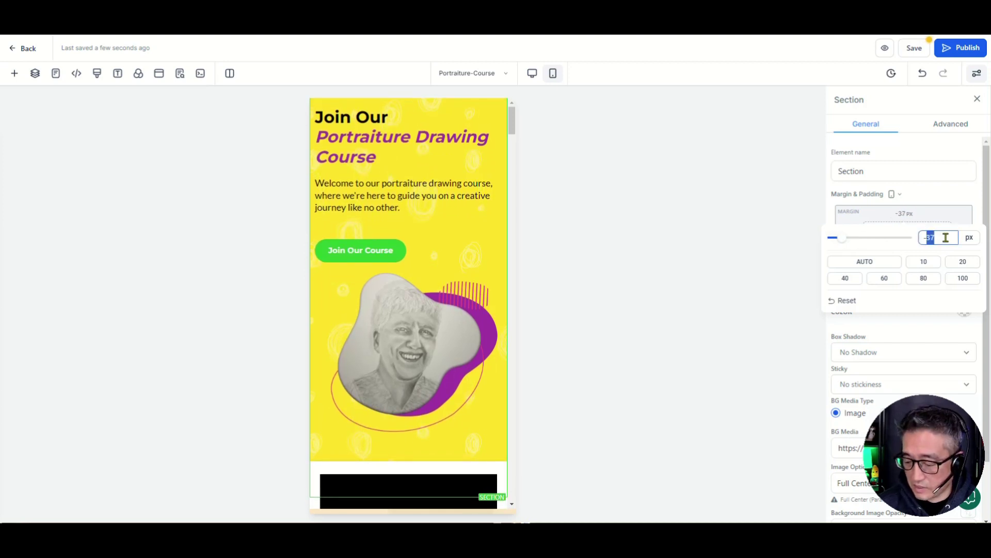
pyautogui.write('--20')
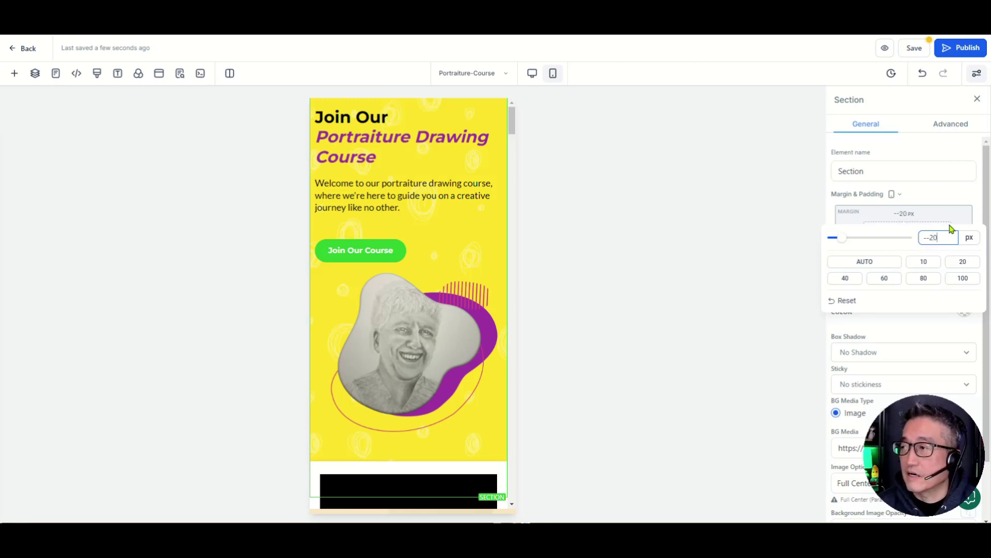
pyautogui.press('Return')
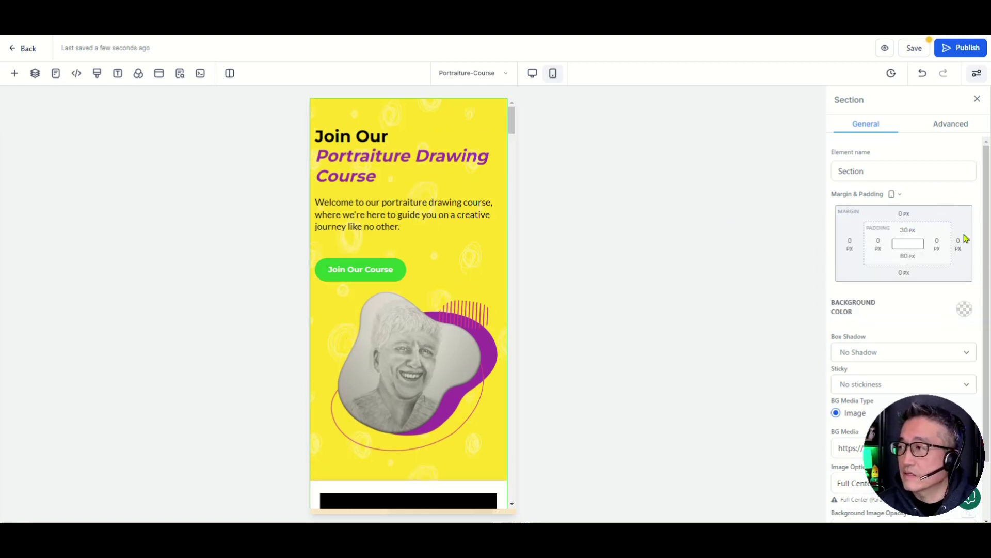
pyautogui.click(903, 213)
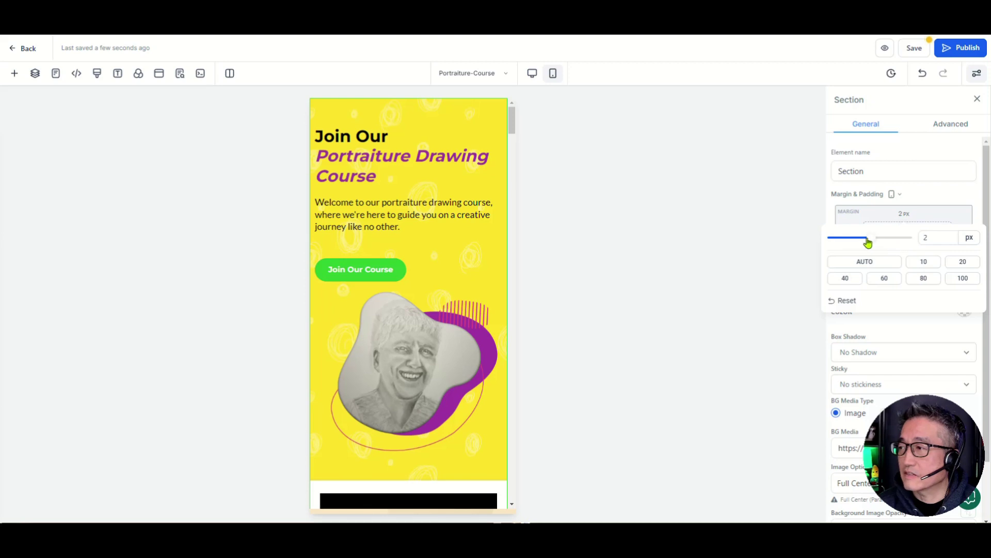
pyautogui.moveTo(866, 243); pyautogui.dragTo(851, 238)
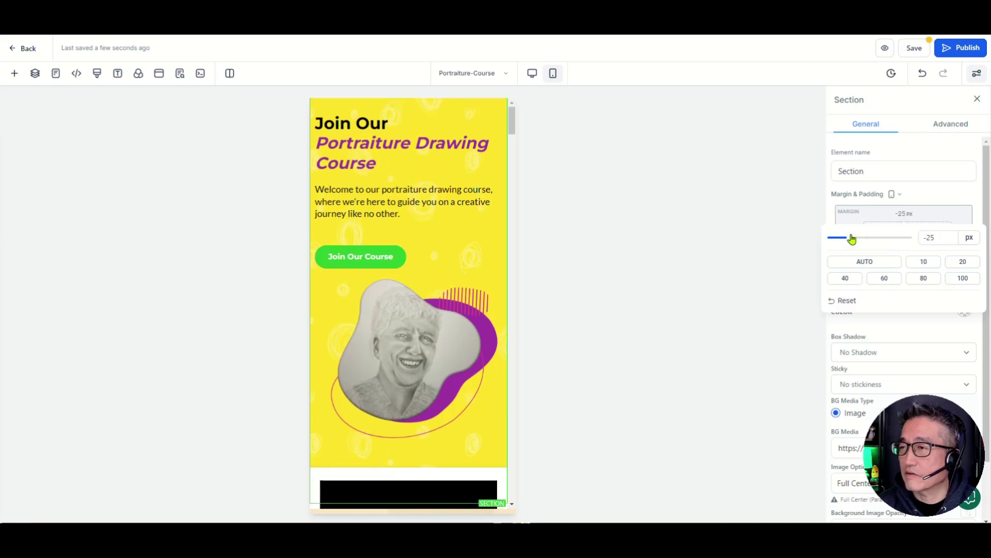
pyautogui.click(919, 197)
pyautogui.click(898, 195)
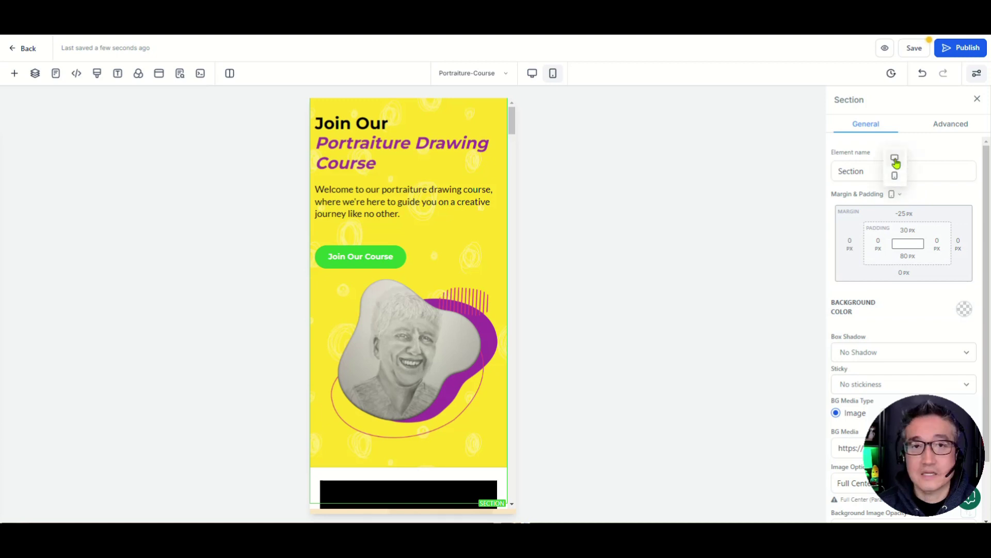
pyautogui.click(896, 162)
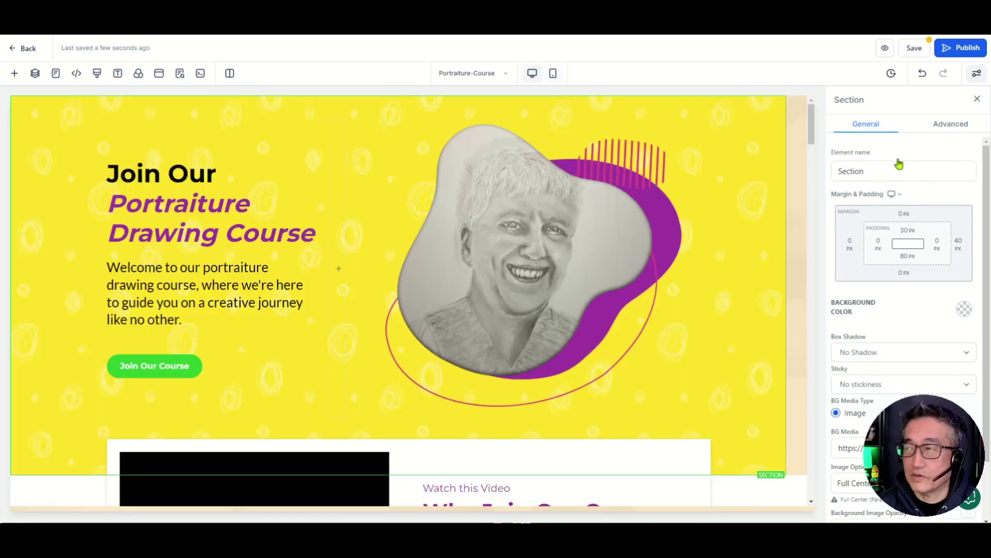
pyautogui.click(904, 216)
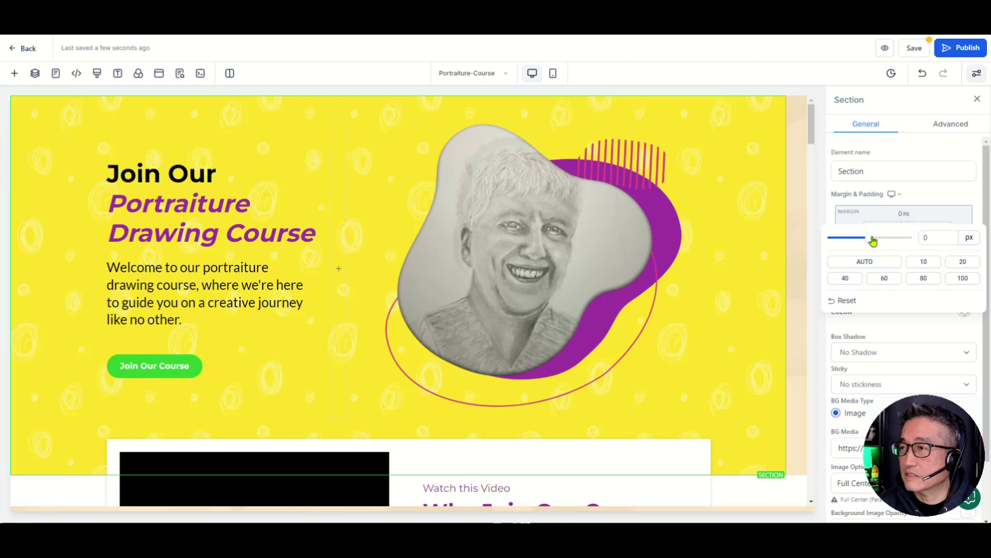
pyautogui.moveTo(872, 241)
pyautogui.mouseDown()
pyautogui.moveTo(843, 241)
pyautogui.moveTo(864, 240)
pyautogui.mouseUp()
pyautogui.click(930, 237)
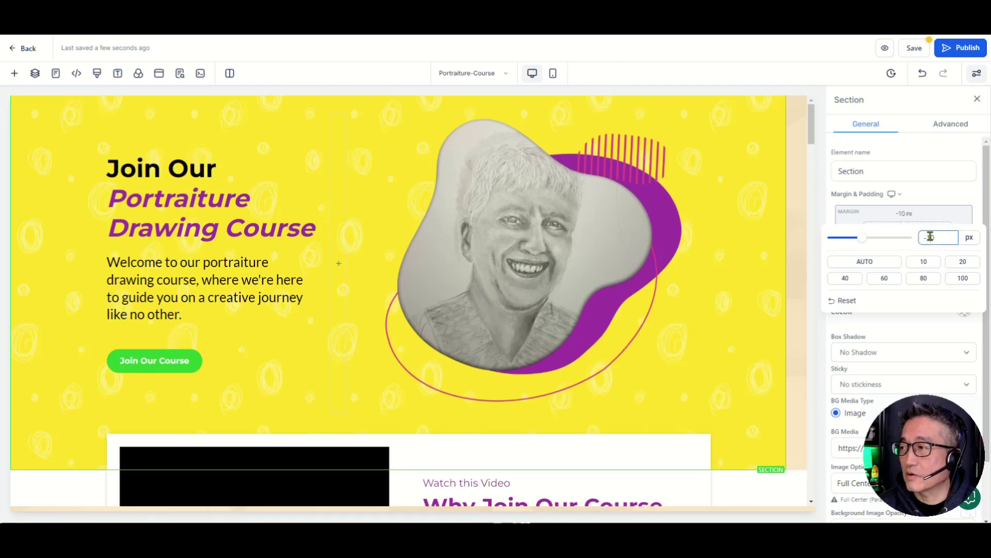
pyautogui.doubleClick(930, 236)
pyautogui.write('0')
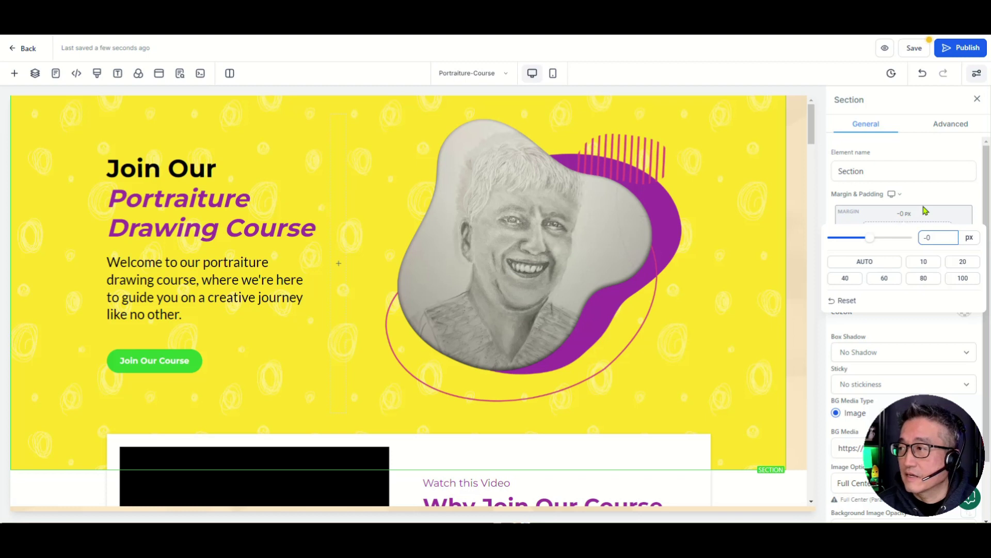
pyautogui.click(929, 202)
pyautogui.click(897, 195)
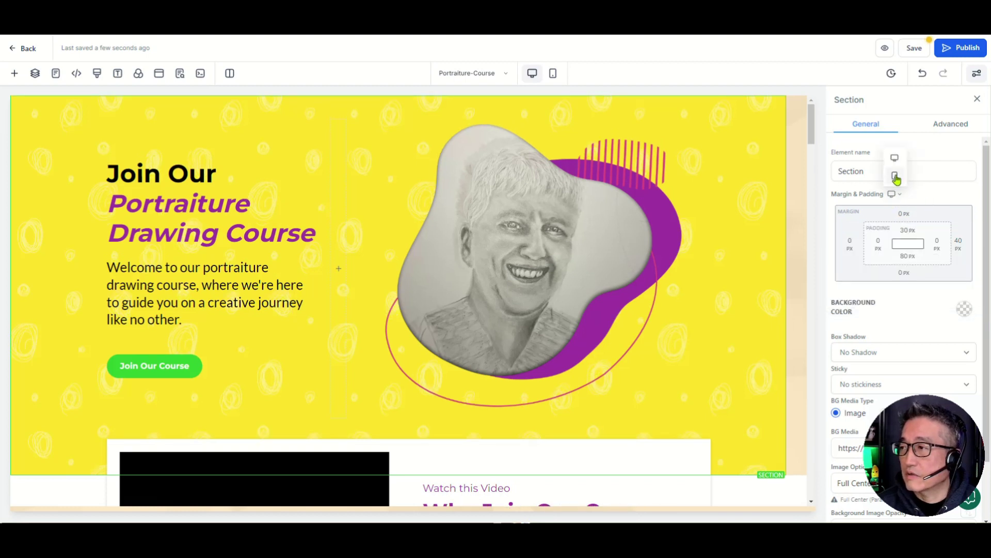
# Switch the Margin & Padding device selector to mobile to preview the hero section.
pyautogui.click(895, 178)
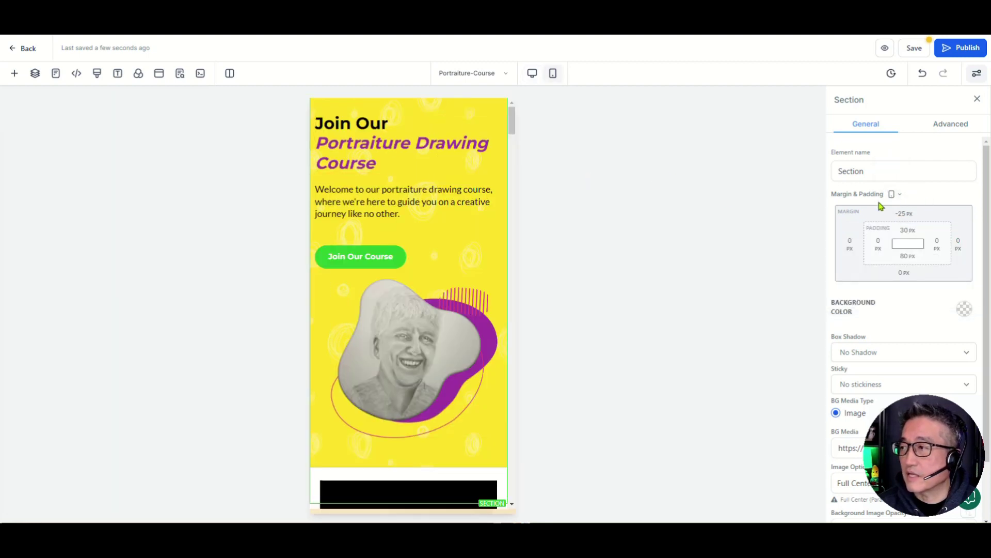